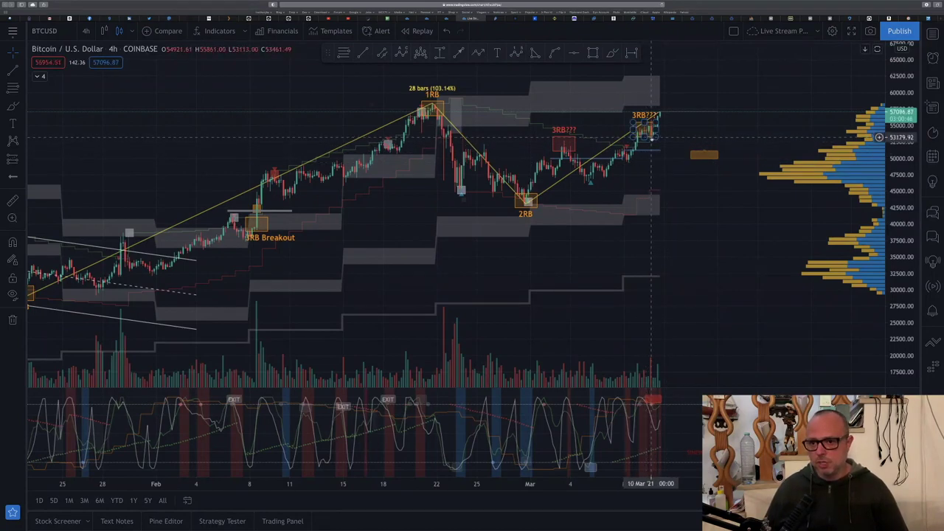
Move the orange 3RB??? box up to the latest price high, spanning about 56,050 to 58,290
{"action": "left_click", "coordinate": [650, 137]}
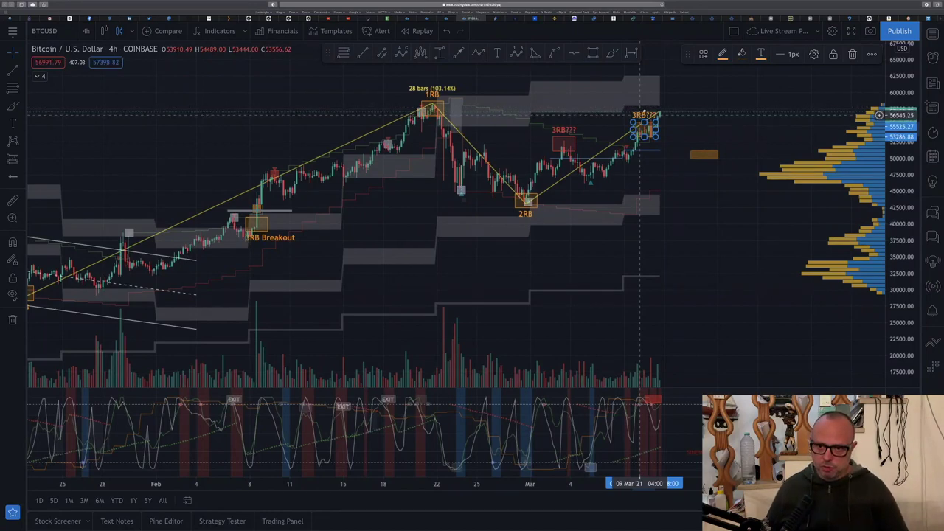
{"action": "left_click_drag", "start_coordinate": [640, 115], "coordinate": [656, 96]}
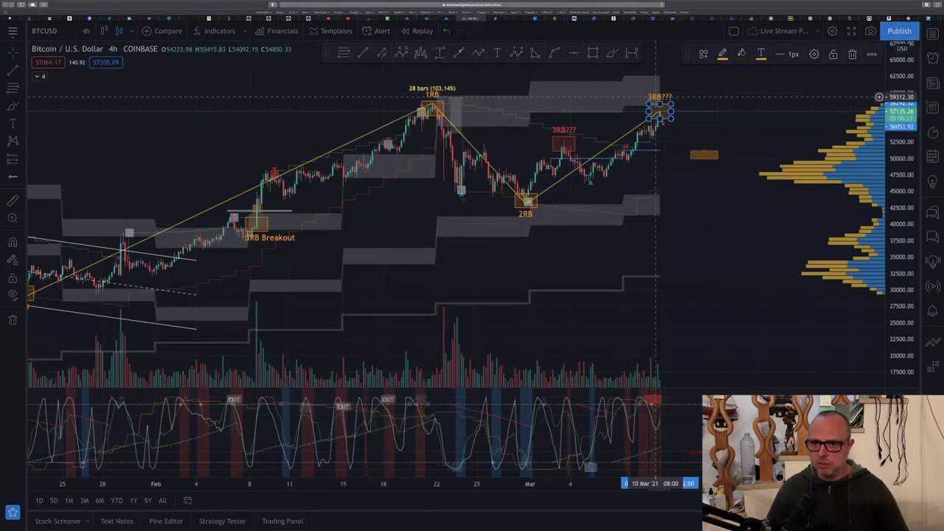
{"action": "left_click", "coordinate": [707, 197]}
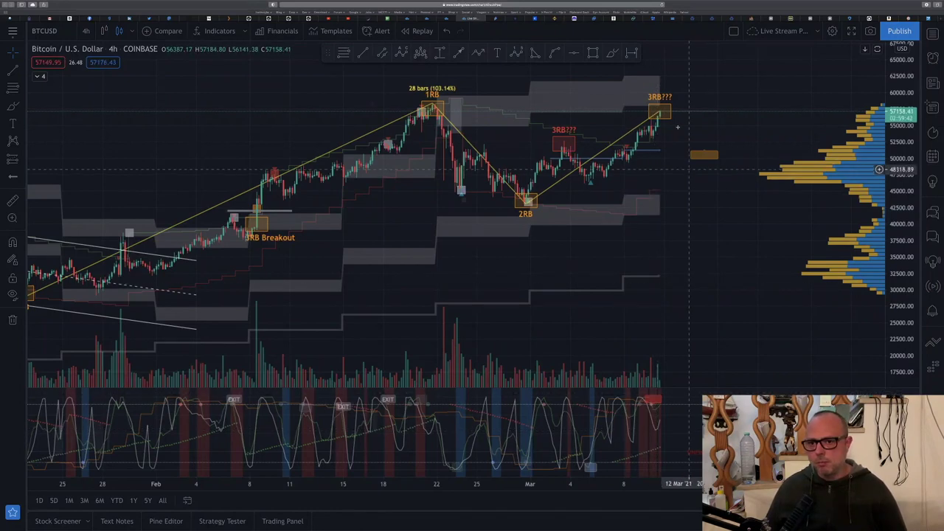
Place a Fibonacci retracement from the 1RB high at about 58,415 to the 2RB low at about 43,159
{"action": "left_click", "coordinate": [665, 118]}
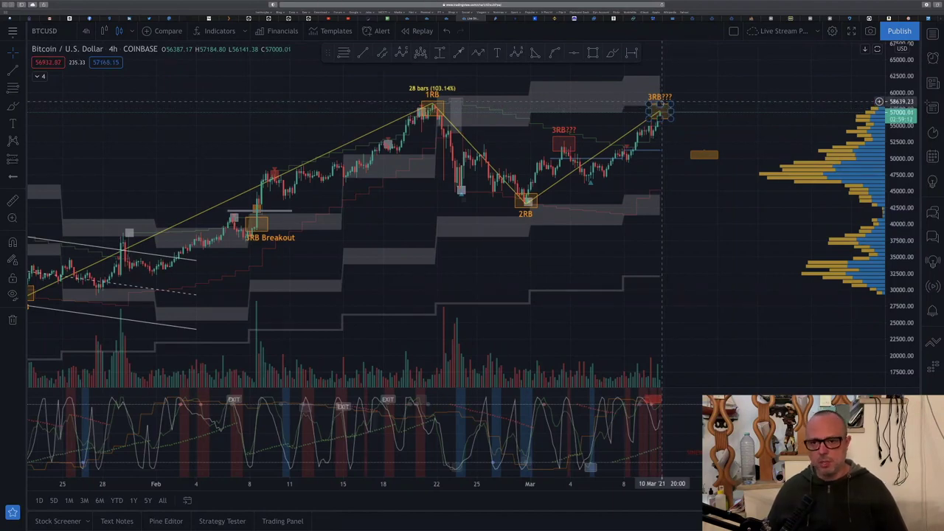
{"action": "left_click", "coordinate": [343, 52]}
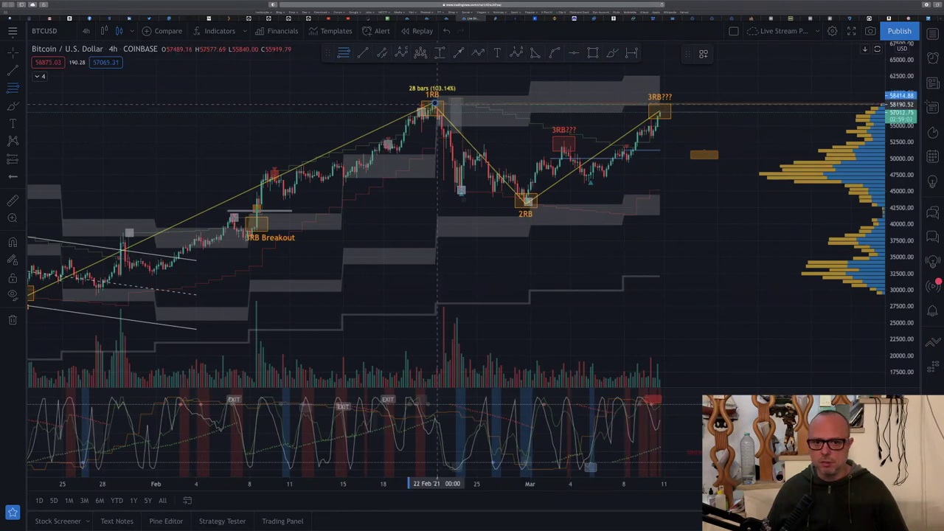
{"action": "left_click", "coordinate": [436, 107]}
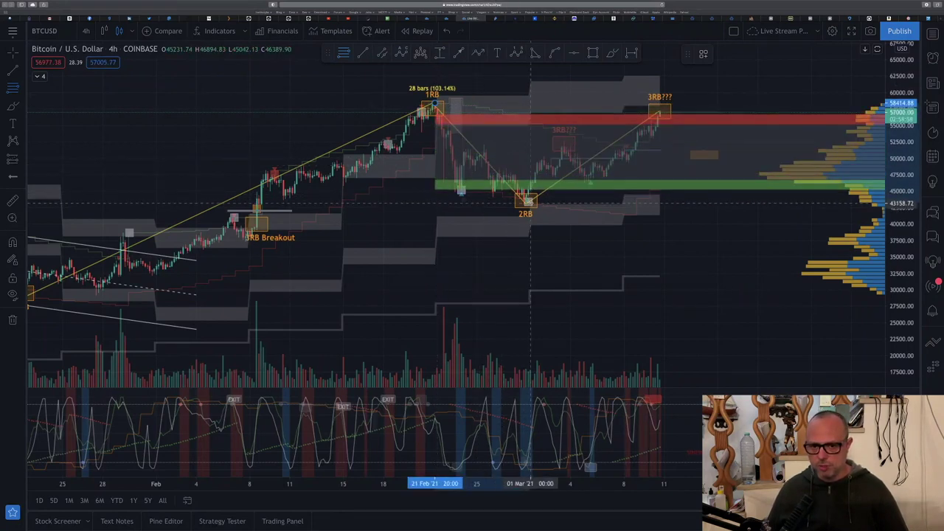
{"action": "left_click", "coordinate": [529, 203]}
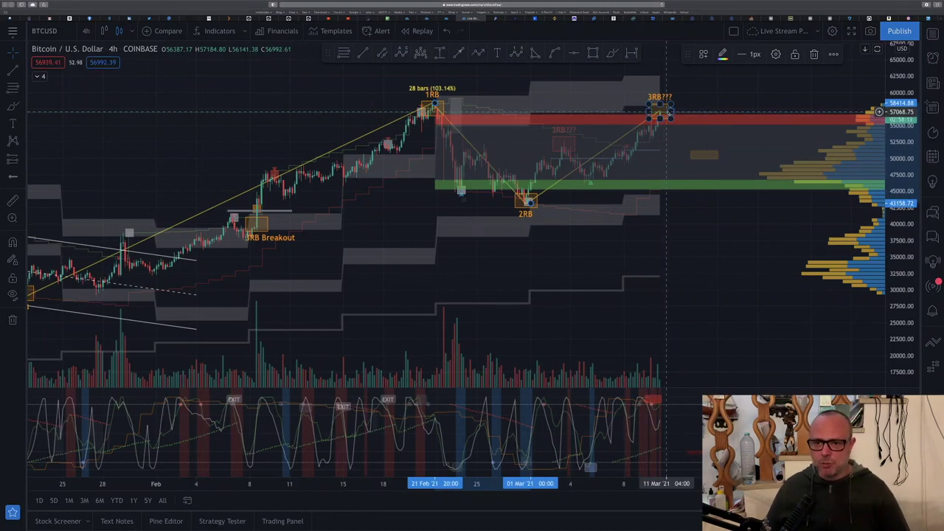
{"action": "key", "text": "Escape"}
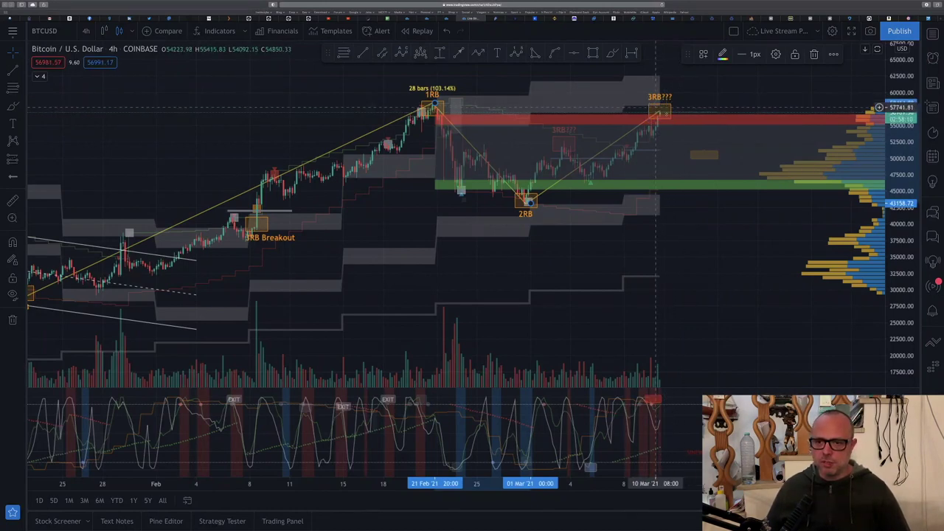
{"action": "left_click", "coordinate": [656, 109]}
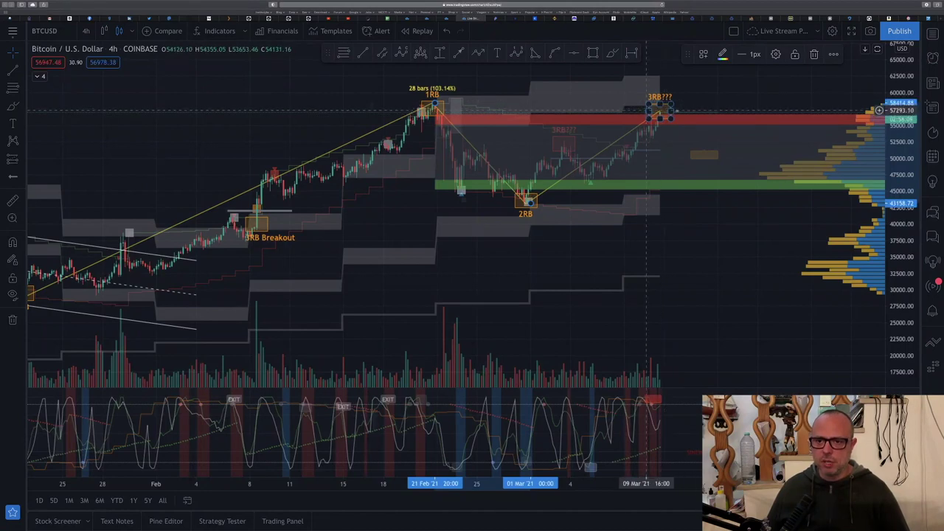
{"action": "key", "text": "Escape"}
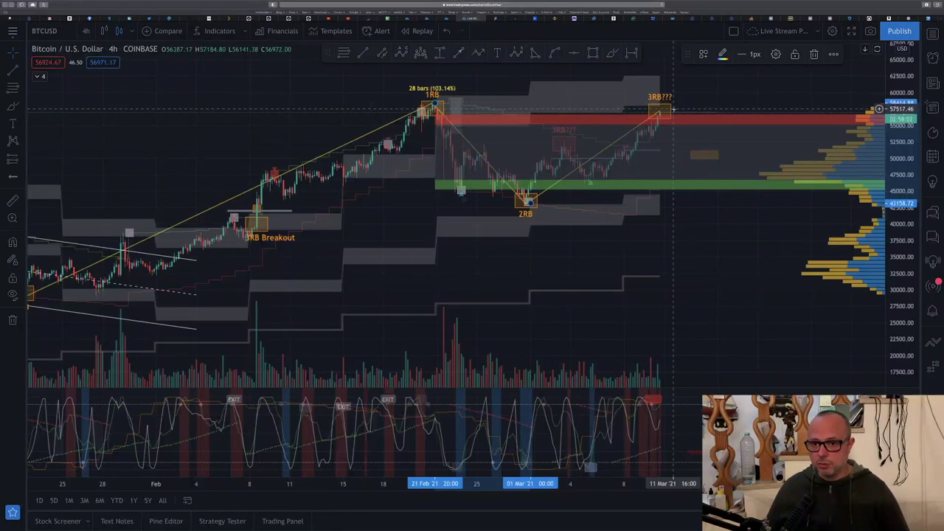
{"action": "left_click", "coordinate": [673, 112]}
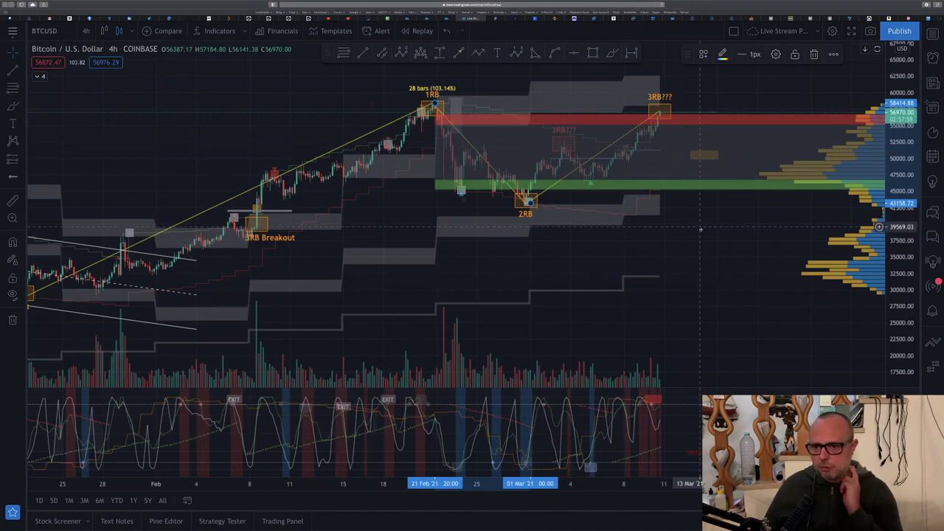
{"action": "left_click", "coordinate": [702, 229]}
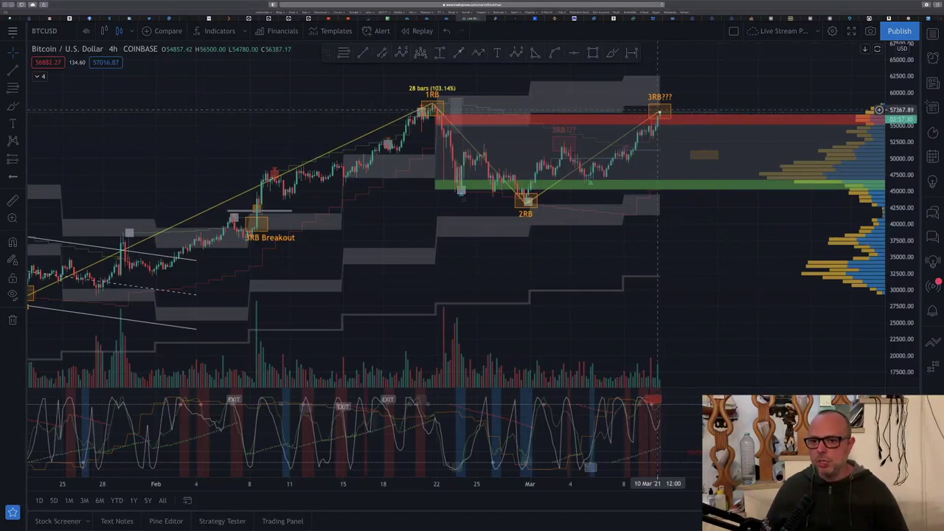
{"action": "left_click", "coordinate": [673, 104]}
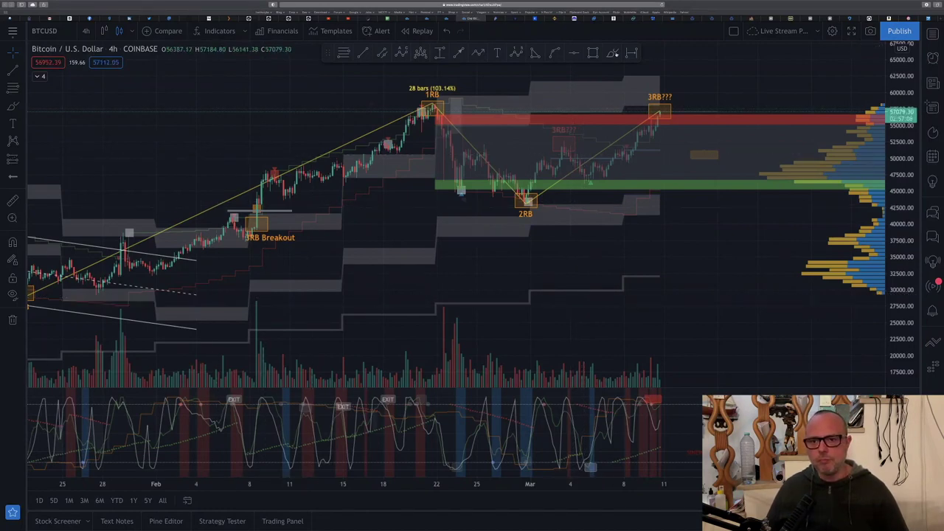
Brush two yellow projections from the 3RB??? box: one rising steeply above 60,000, the other falling in two legs to about 44,355
{"action": "left_click", "coordinate": [666, 107]}
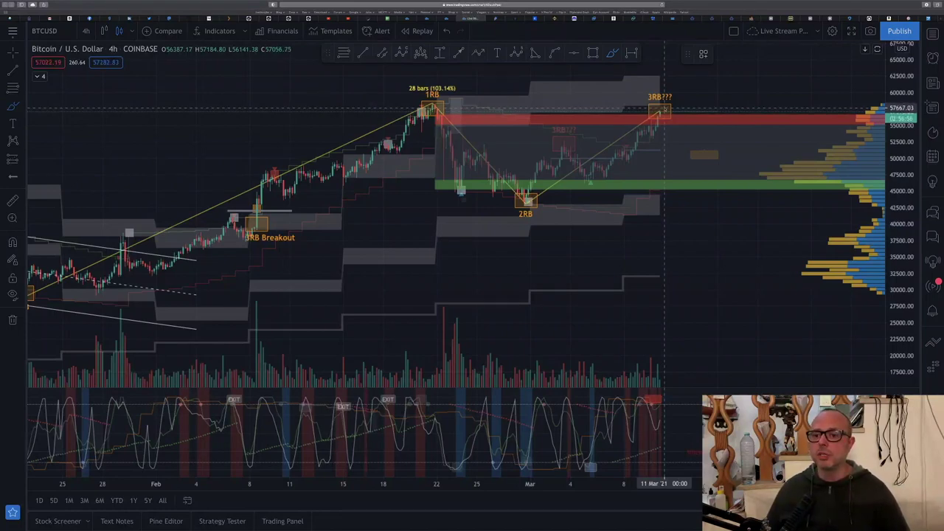
{"action": "left_click", "coordinate": [667, 109]}
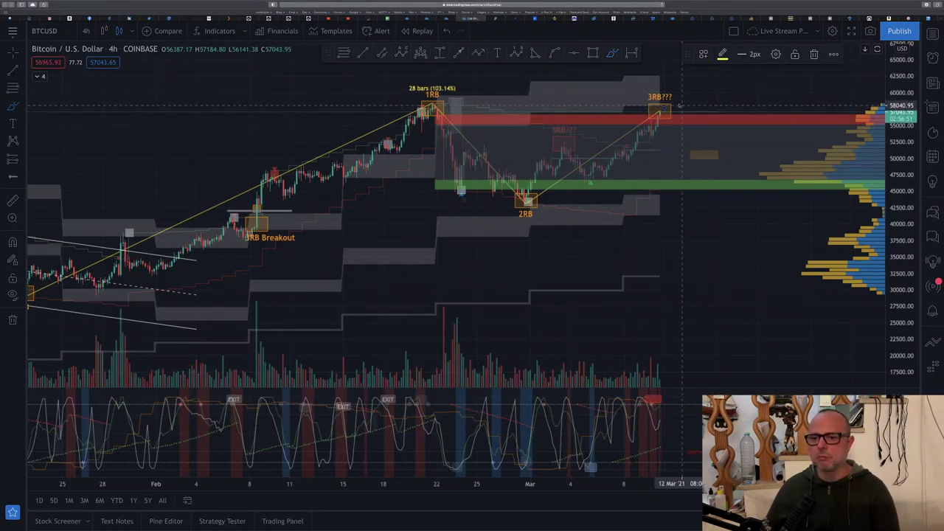
{"action": "left_click", "coordinate": [624, 64]}
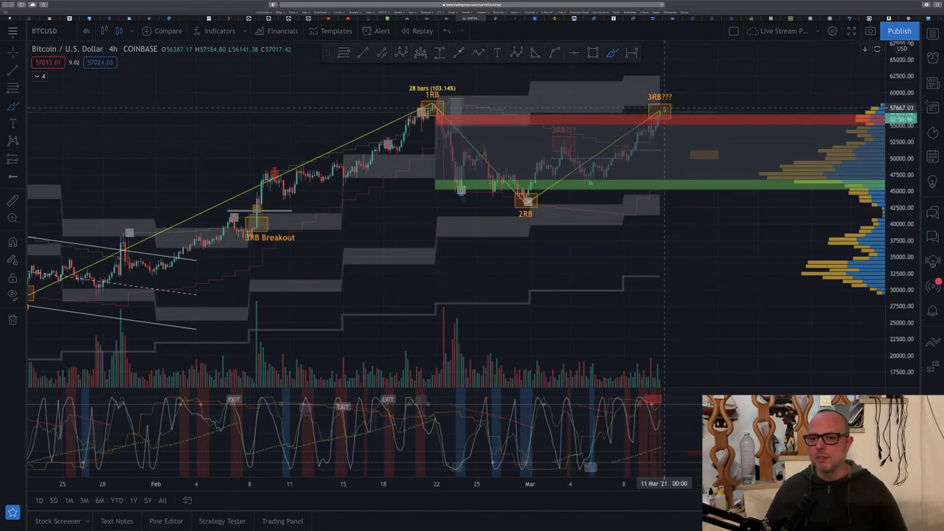
{"action": "left_click", "coordinate": [663, 108]}
{"action": "left_click_drag", "start_coordinate": [669, 95], "coordinate": [687, 62]}
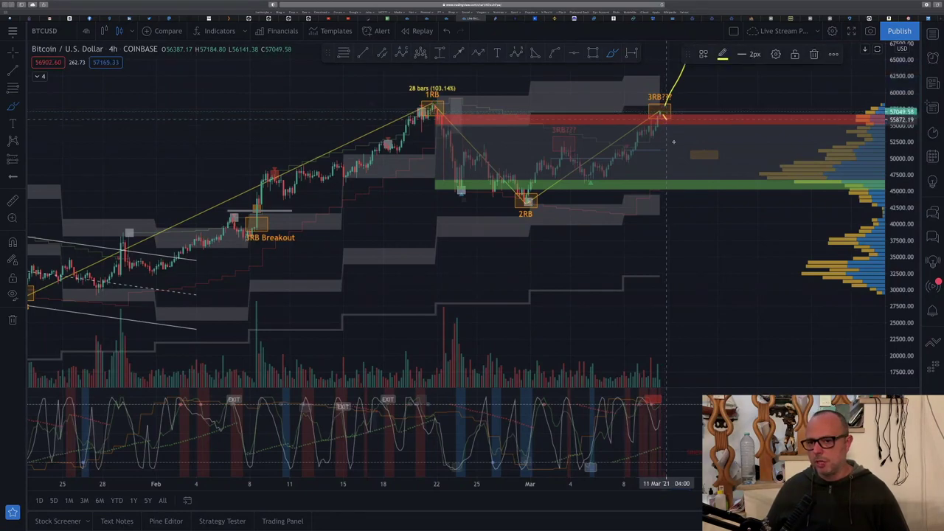
{"action": "mouse_move", "coordinate": [666, 120]}
{"action": "left_mouse_down"}
{"action": "mouse_move", "coordinate": [678, 154]}
{"action": "mouse_move", "coordinate": [704, 152]}
{"action": "mouse_move", "coordinate": [714, 195]}
{"action": "left_mouse_up"}
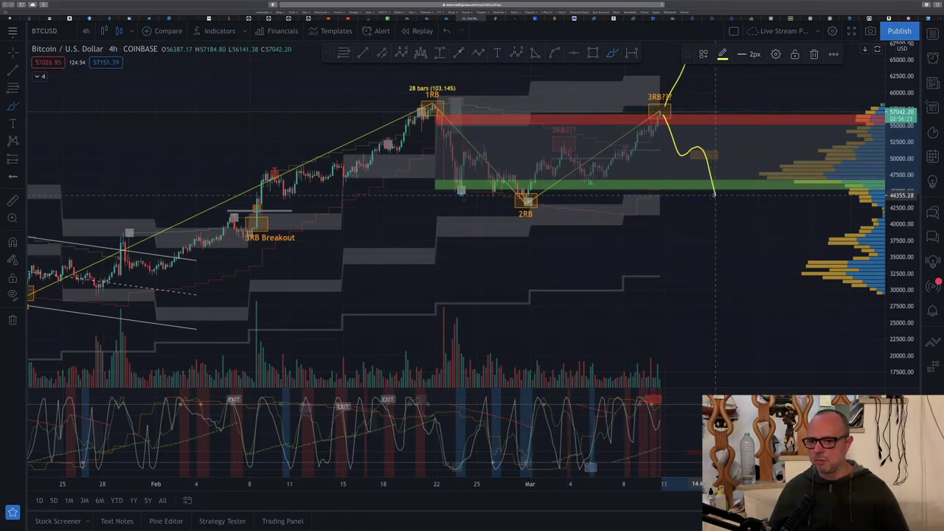
{"action": "left_click", "coordinate": [661, 111]}
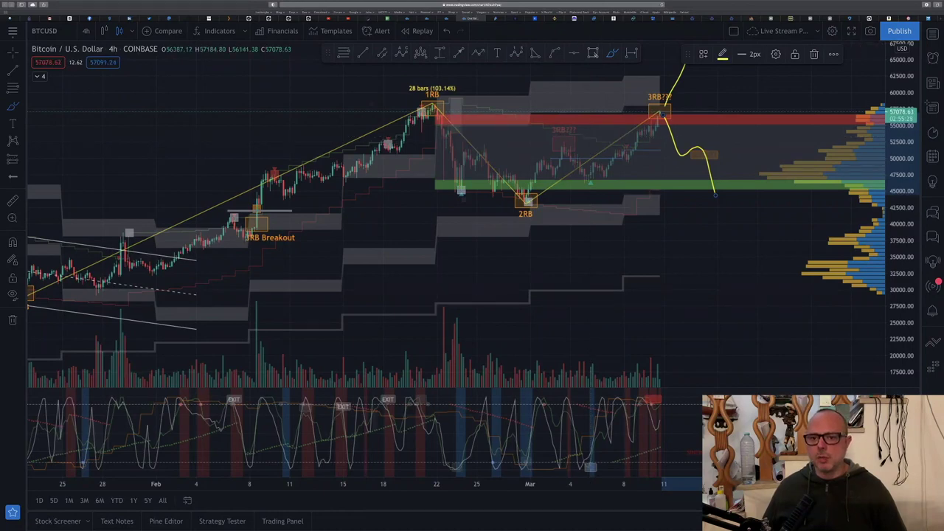
Draw a rectangle around the end of the falling projection, spanning about 47,418 to 44,599
{"action": "left_click", "coordinate": [592, 53]}
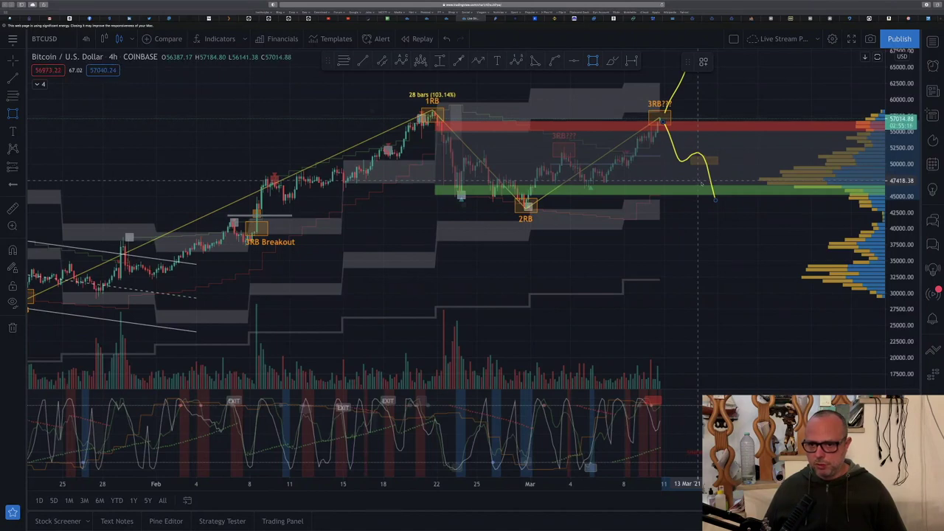
{"action": "scroll", "coordinate": [704, 185], "scroll_direction": "down", "scroll_amount": 1}
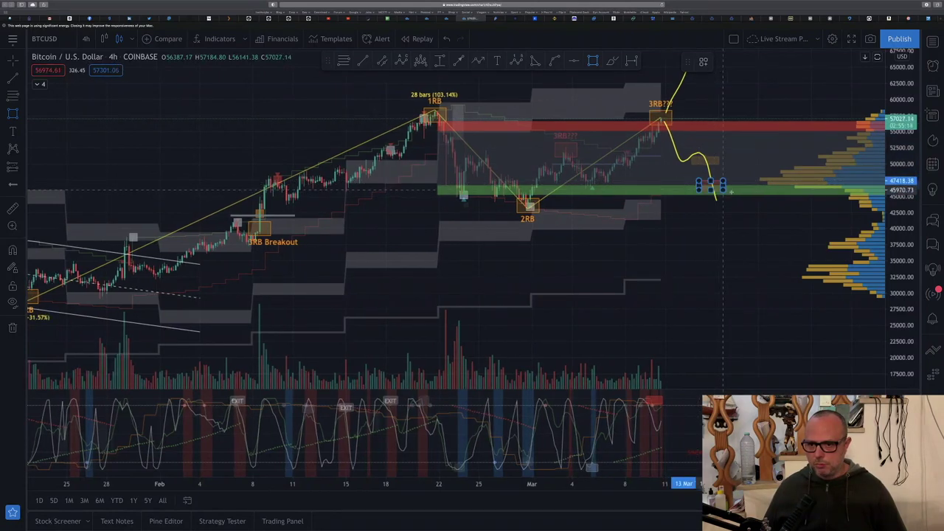
{"action": "left_click_drag", "start_coordinate": [723, 191], "coordinate": [736, 199]}
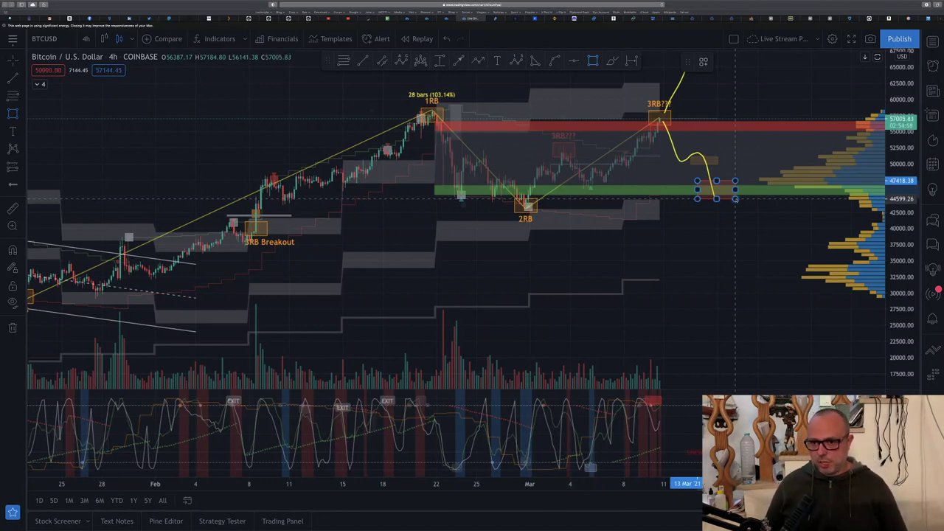
{"action": "mouse_move", "coordinate": [736, 198]}
{"action": "left_mouse_down"}
{"action": "mouse_move", "coordinate": [727, 193]}
{"action": "mouse_move", "coordinate": [710, 210]}
{"action": "mouse_move", "coordinate": [704, 238]}
{"action": "mouse_move", "coordinate": [737, 198]}
{"action": "left_mouse_up"}
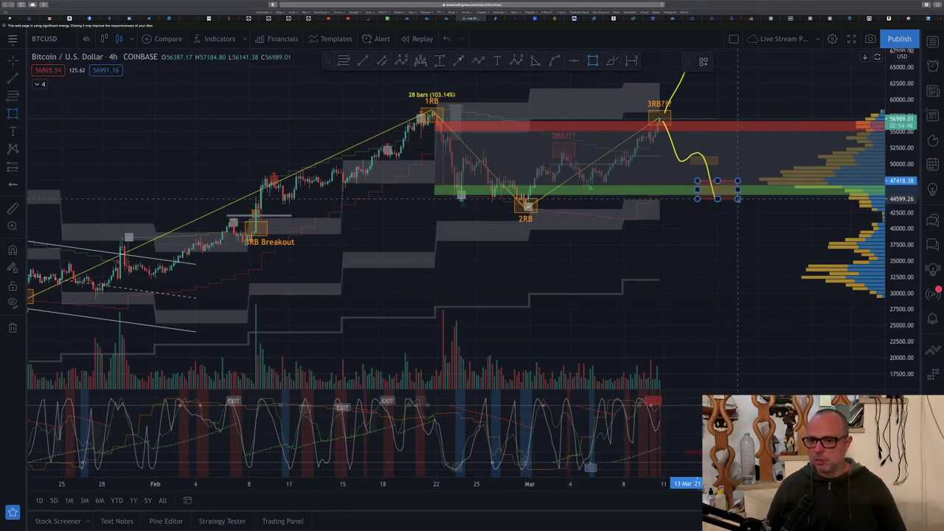
{"action": "left_click_drag", "start_coordinate": [738, 199], "coordinate": [738, 198]}
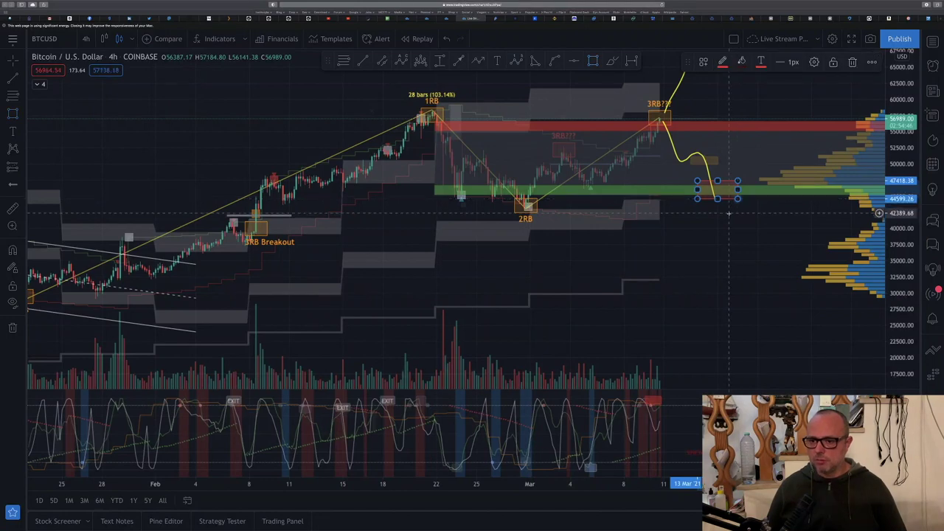
{"action": "left_click", "coordinate": [726, 213]}
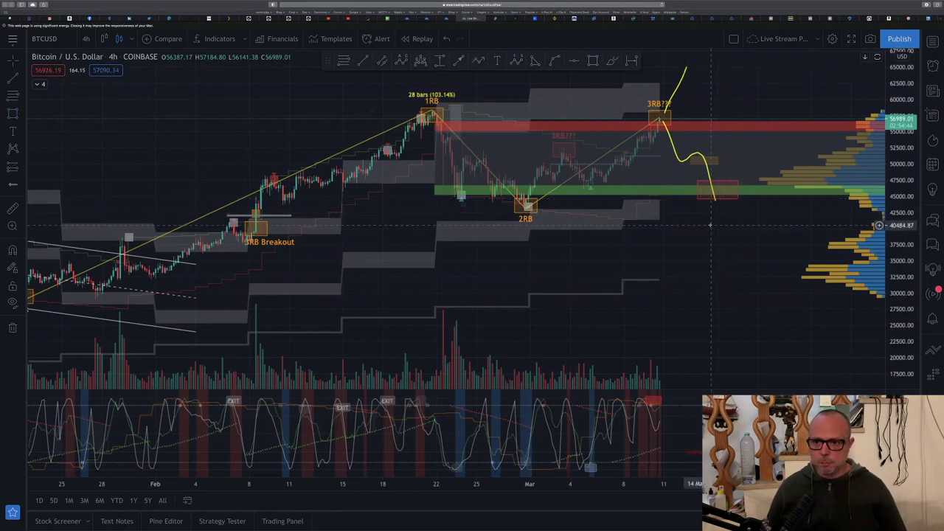
Recolour the border and fill of the rectangle at the falling projection's end to yellow
{"action": "left_click", "coordinate": [727, 199]}
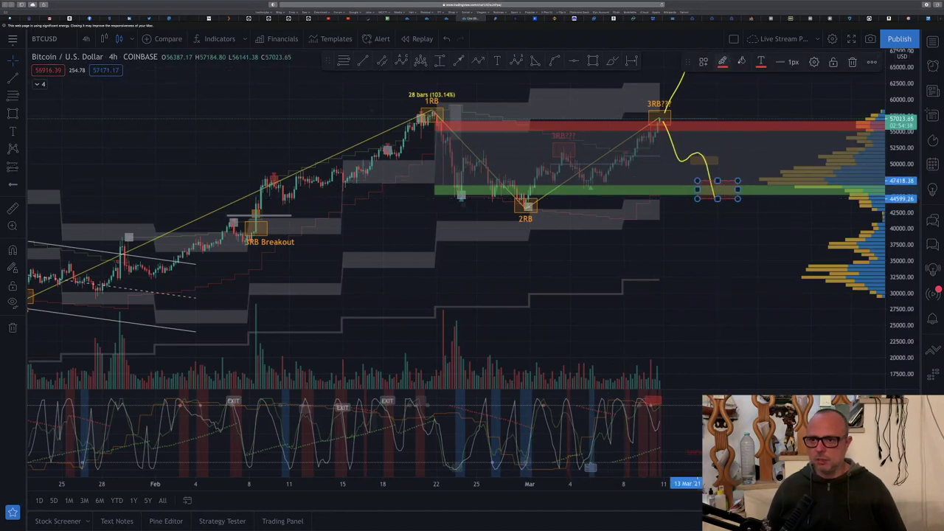
{"action": "left_click", "coordinate": [723, 62]}
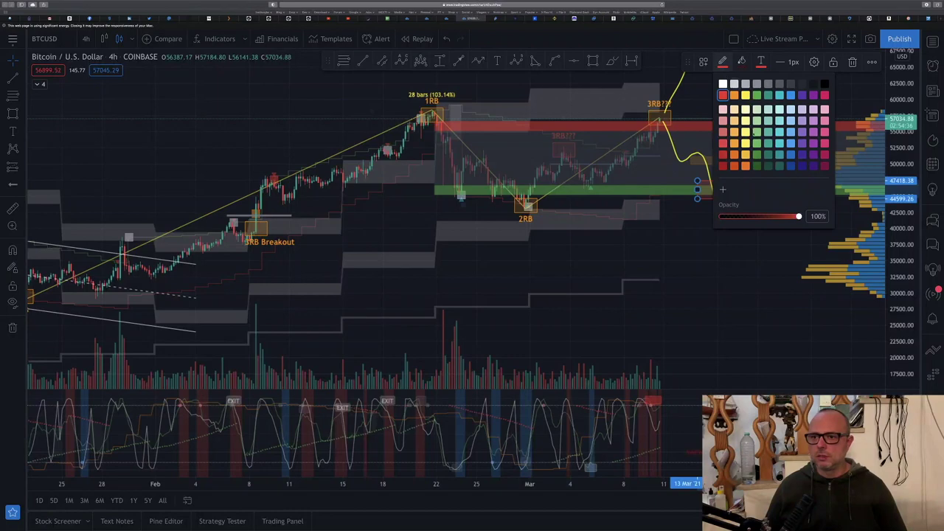
{"action": "left_click", "coordinate": [746, 95]}
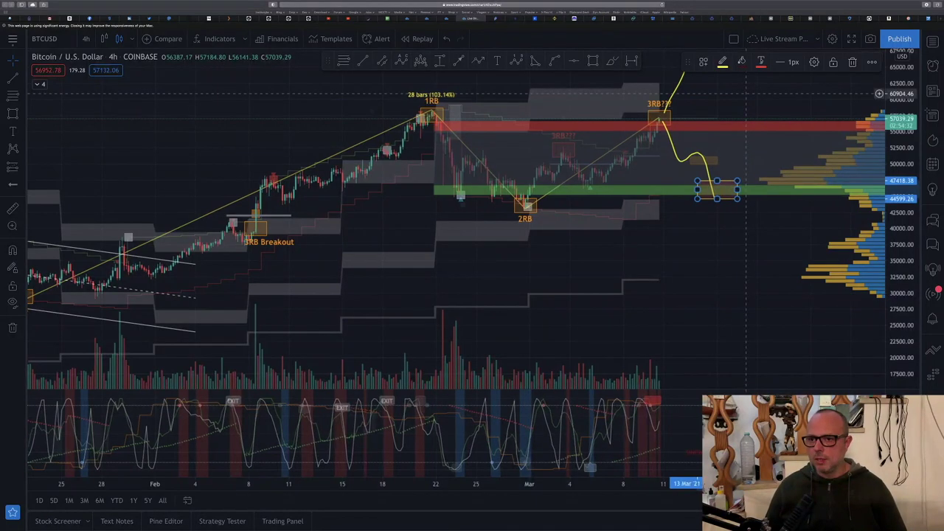
{"action": "left_click", "coordinate": [742, 61]}
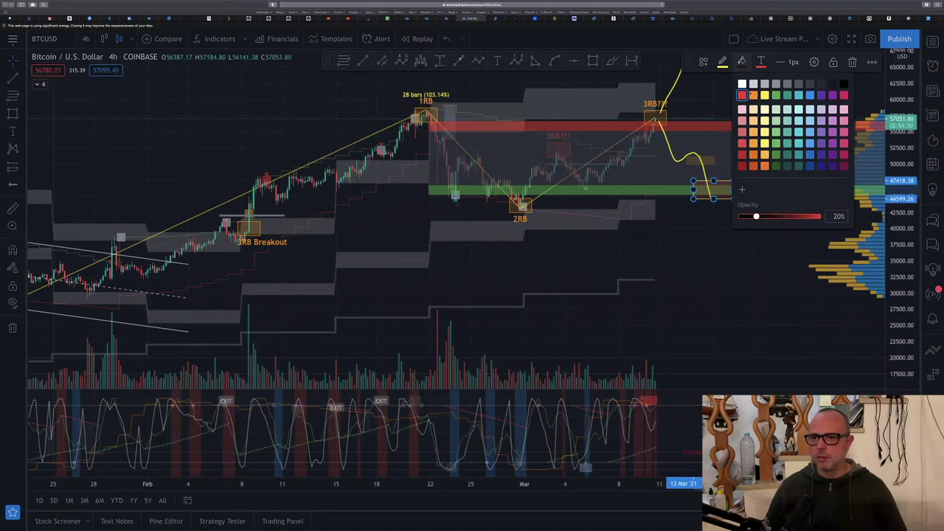
{"action": "left_click", "coordinate": [753, 96]}
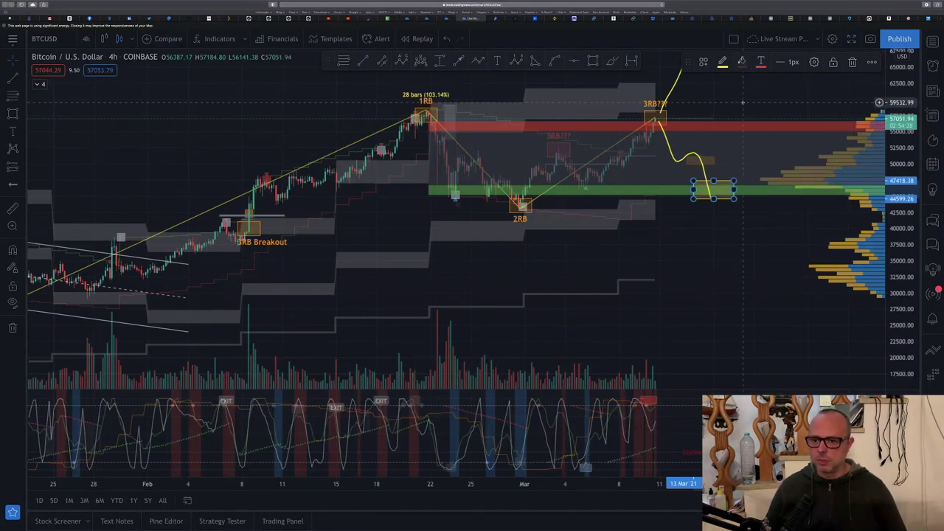
{"action": "left_click", "coordinate": [754, 102]}
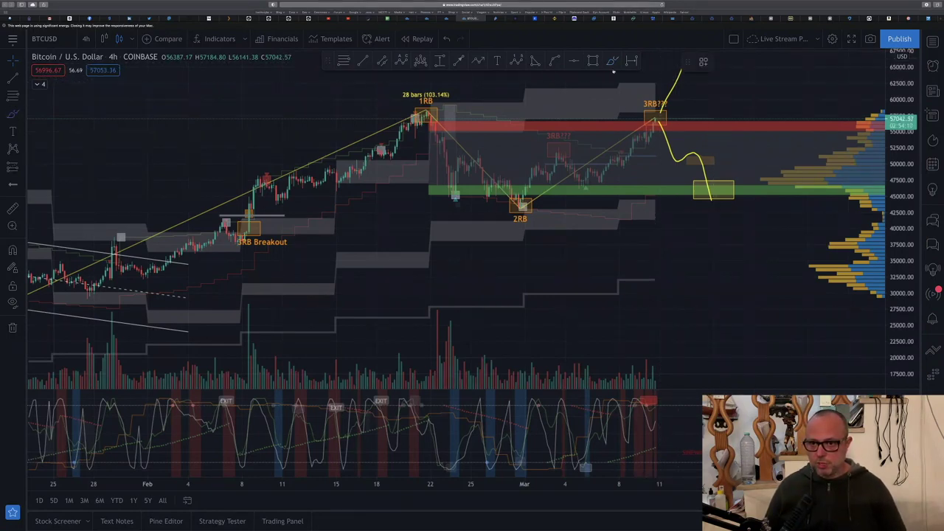
Brush an alternative yellow path from the 3RB??? box that dips to about 52,000, moves sideways in waves and turns up
{"action": "left_click", "coordinate": [663, 122]}
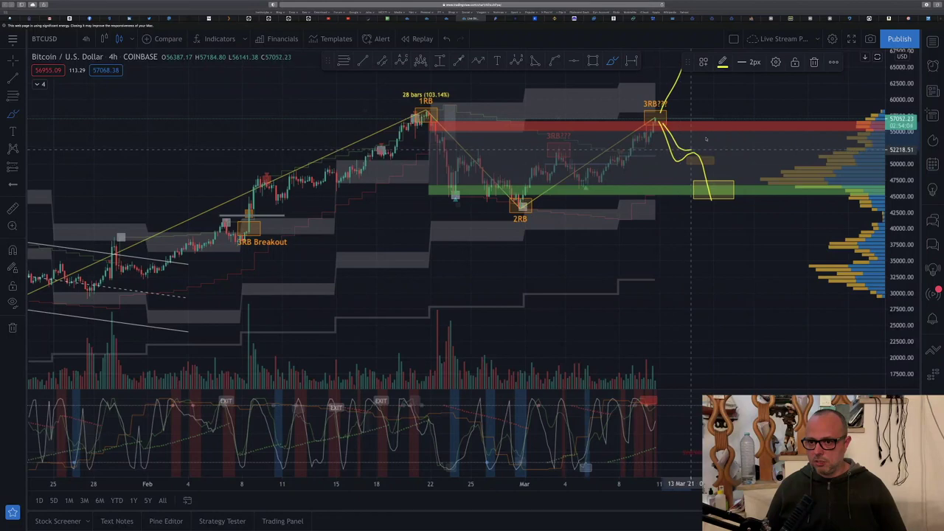
{"action": "mouse_move", "coordinate": [691, 153]}
{"action": "left_mouse_down"}
{"action": "mouse_move", "coordinate": [726, 159]}
{"action": "mouse_move", "coordinate": [748, 137]}
{"action": "left_mouse_up"}
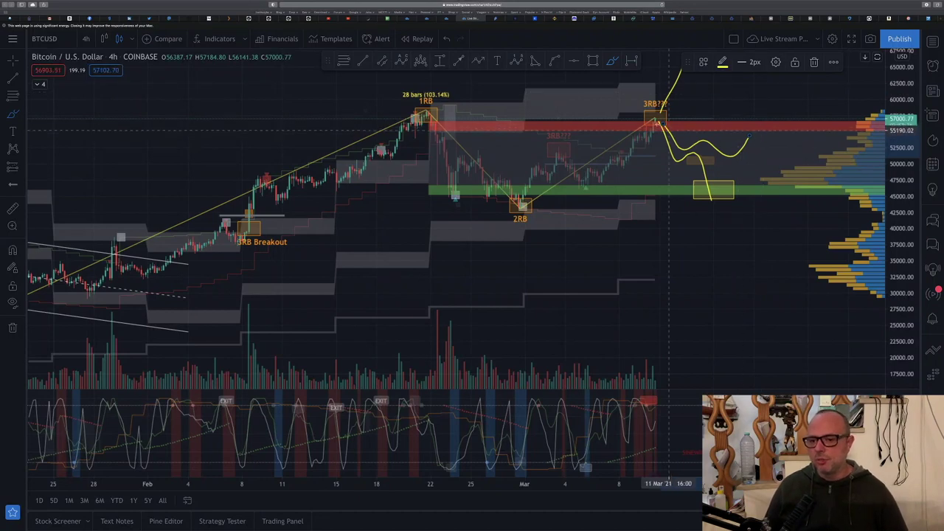
{"action": "left_click", "coordinate": [713, 197]}
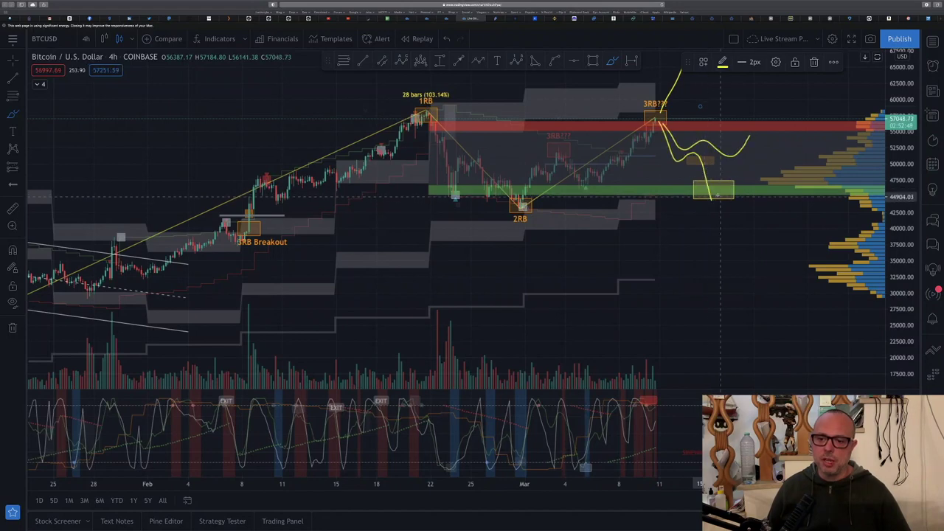
{"action": "left_click", "coordinate": [712, 199]}
{"action": "left_click", "coordinate": [712, 201]}
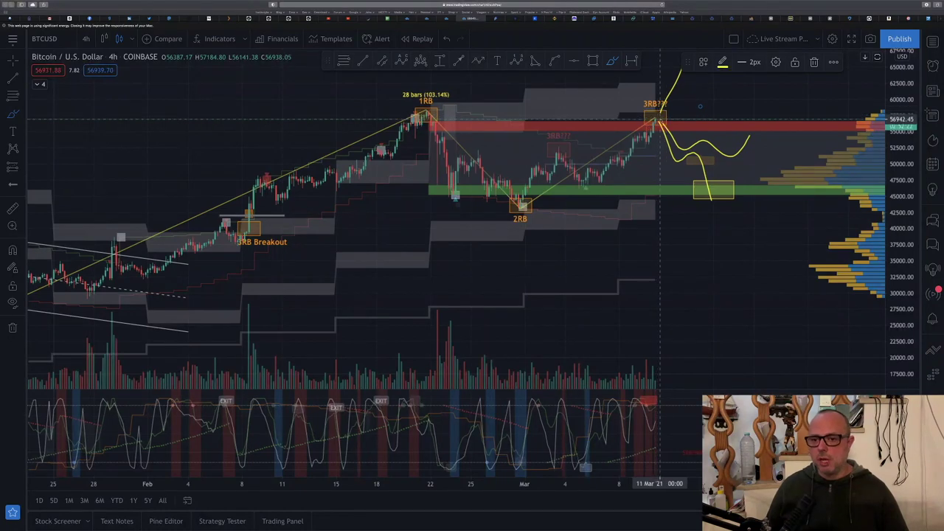
{"action": "left_click", "coordinate": [714, 195]}
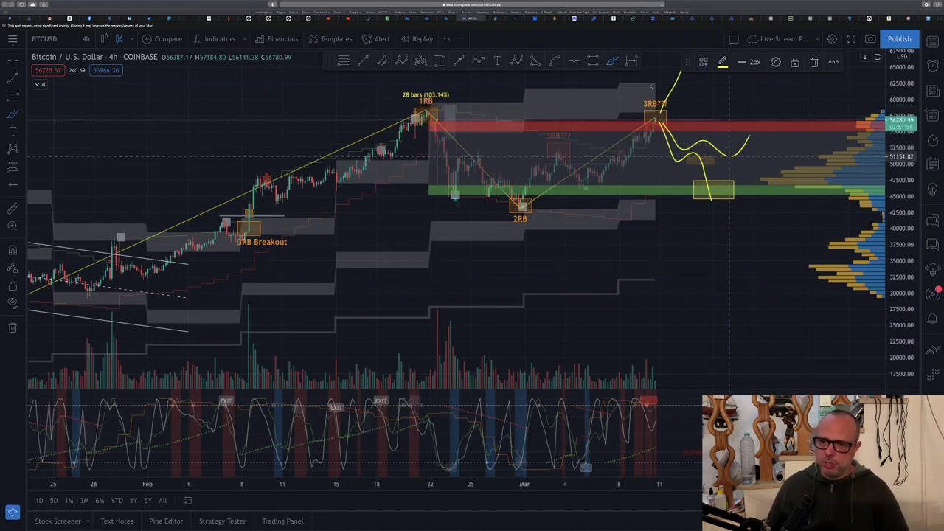
{"action": "left_click", "coordinate": [672, 92]}
{"action": "left_click", "coordinate": [671, 90]}
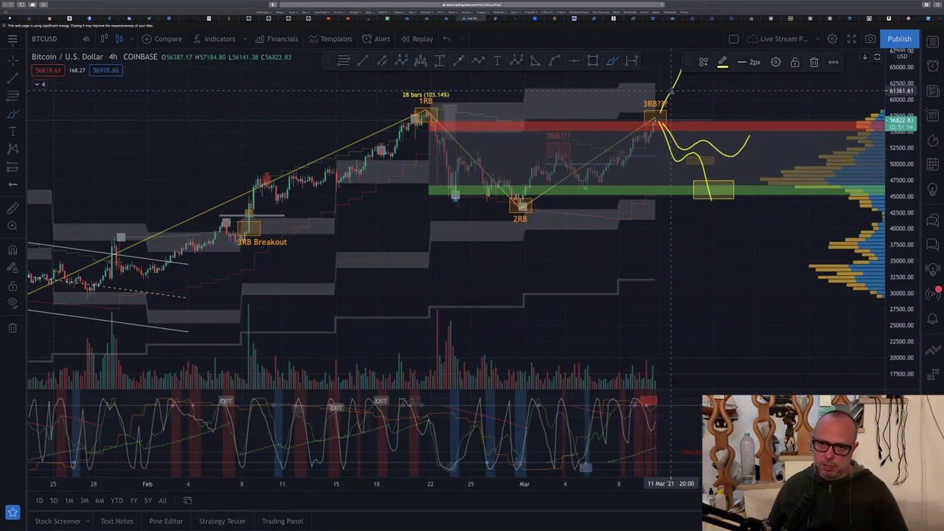